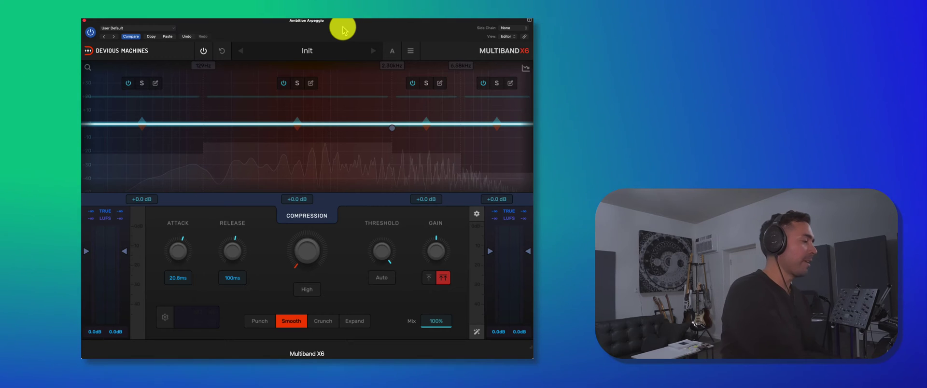
Step: Preview the track, then pull the threshold down to -30.2 dB on all bands
{"action": "key", "text": "space"}
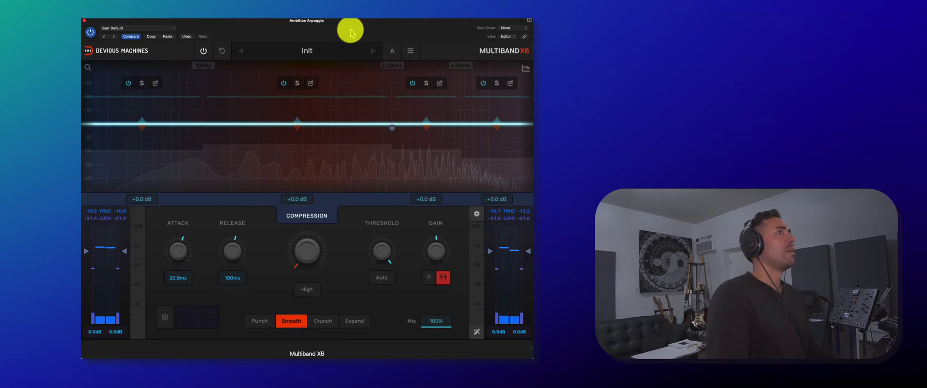
{"action": "key", "text": "space"}
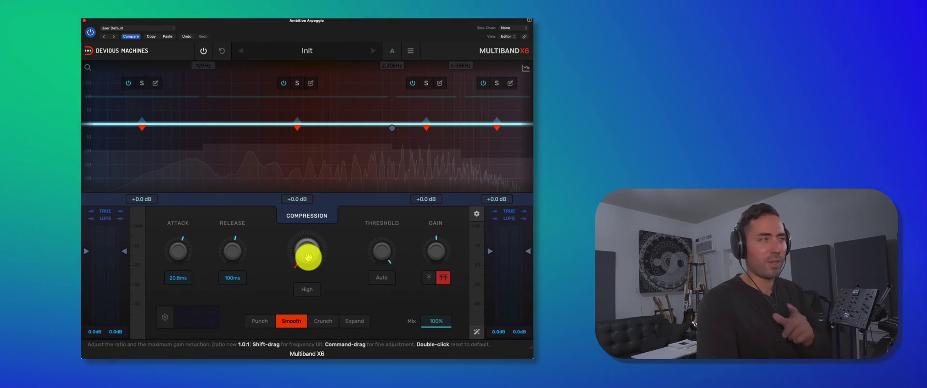
{"action": "left_click_drag", "start_coordinate": [381, 252], "coordinate": [383, 328]}
Step: Set the compression ratio to 2.0:1 and bypass the plugin to compare
{"action": "left_click_drag", "start_coordinate": [381, 256], "coordinate": [379, 242]}
{"action": "left_click_drag", "start_coordinate": [296, 250], "coordinate": [383, 99]}
{"action": "left_click", "coordinate": [209, 49]}
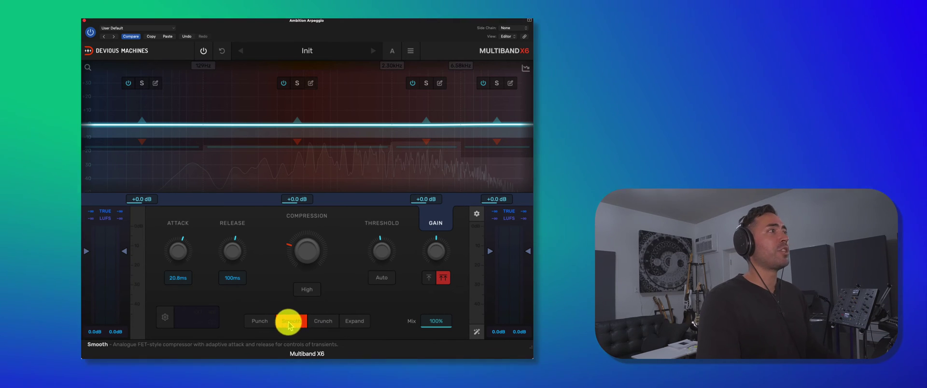
Step: Select the Crunch algorithm and isolate band 1 for editing
{"action": "left_click", "coordinate": [321, 323]}
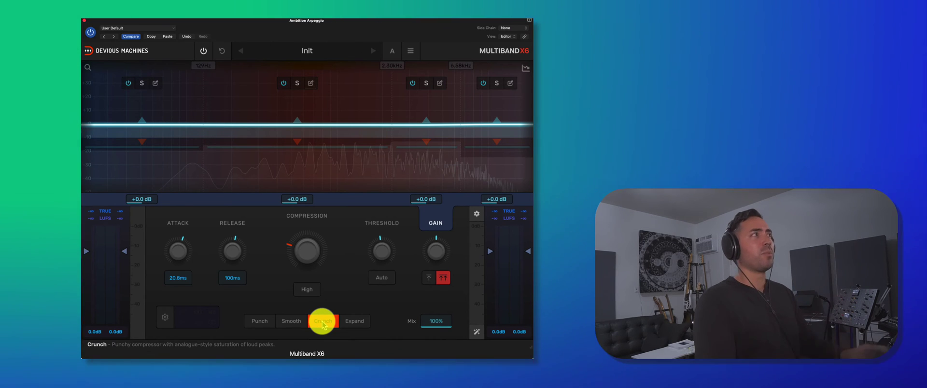
{"action": "left_click", "coordinate": [144, 126]}
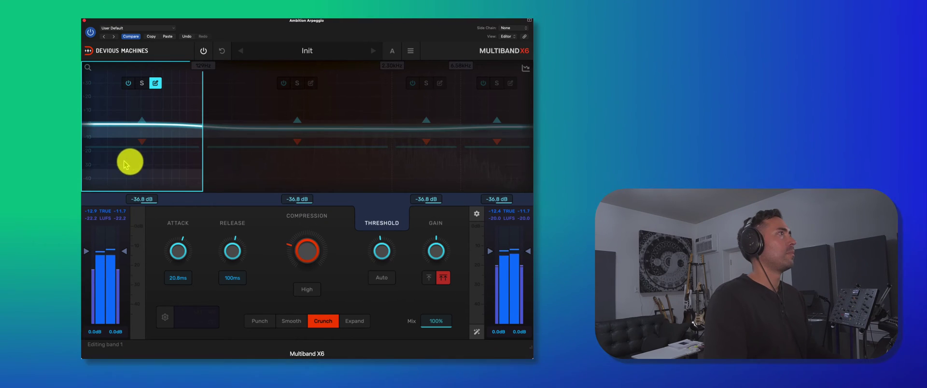
Step: Run Auto threshold, then raise band 1's compression and boost its gain to +5.0 dB
{"action": "left_click", "coordinate": [382, 277]}
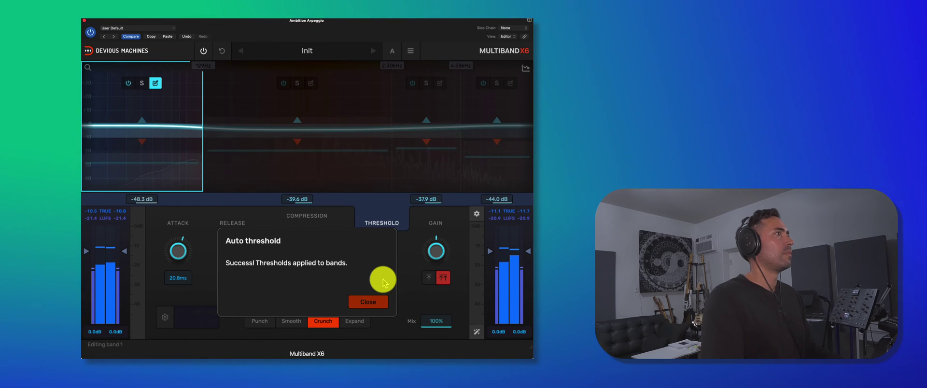
{"action": "left_click", "coordinate": [369, 302]}
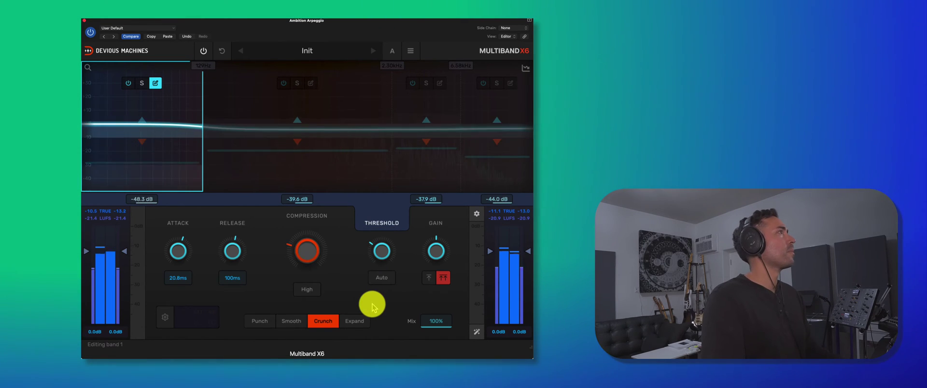
{"action": "left_click_drag", "start_coordinate": [309, 250], "coordinate": [331, 170]}
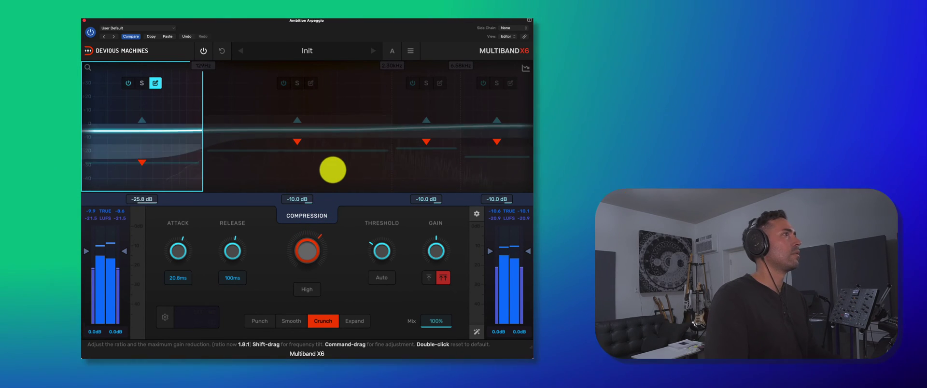
{"action": "left_click_drag", "start_coordinate": [444, 252], "coordinate": [444, 244]}
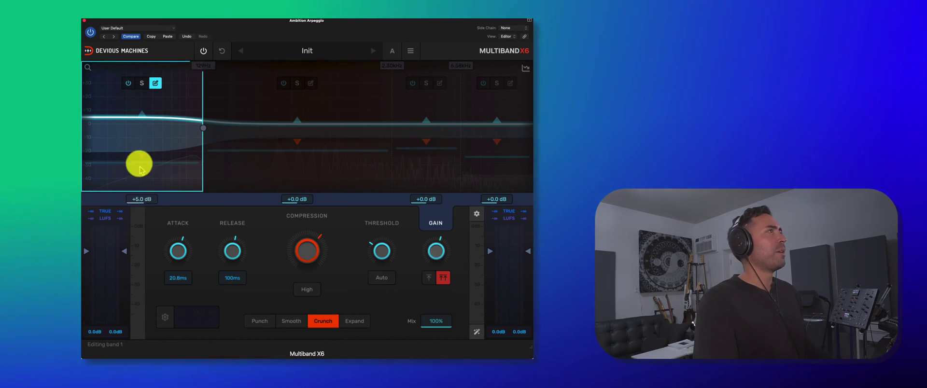
Step: Edit all bands again, raise compression, and trim gain so the low band reads +3.2 dB and the others -1.9 dB
{"action": "left_click", "coordinate": [155, 85]}
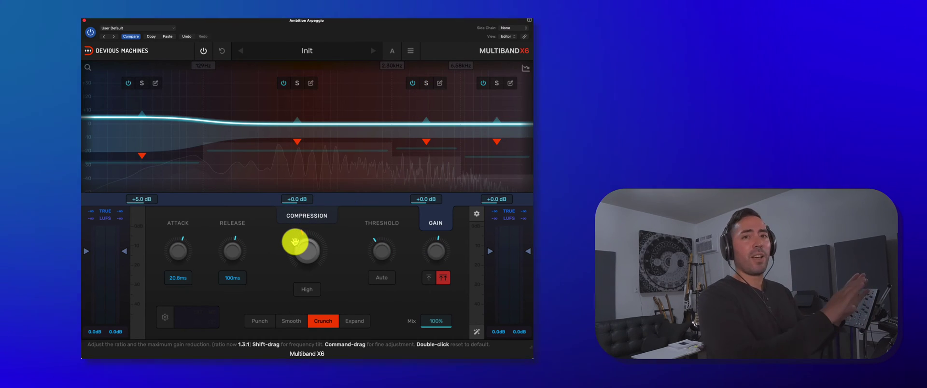
{"action": "left_click_drag", "start_coordinate": [306, 252], "coordinate": [315, 278]}
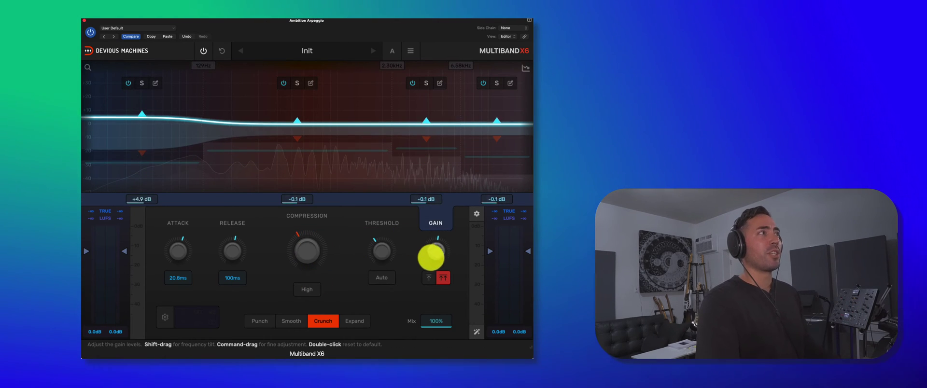
{"action": "mouse_move", "coordinate": [431, 258]}
{"action": "left_mouse_down"}
{"action": "mouse_move", "coordinate": [435, 281]}
{"action": "mouse_move", "coordinate": [429, 253]}
{"action": "left_mouse_up"}
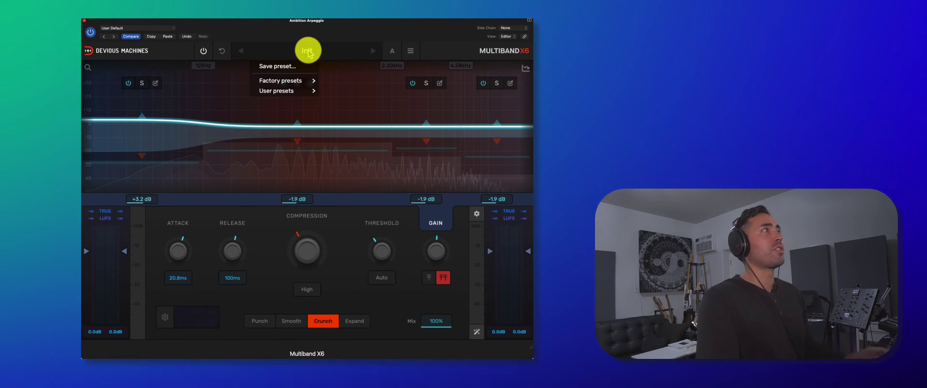
Step: Load the Factory presets > Extreme > Hardcore preset
{"action": "mouse_move", "coordinate": [309, 81]}
{"action": "mouse_move", "coordinate": [361, 85]}
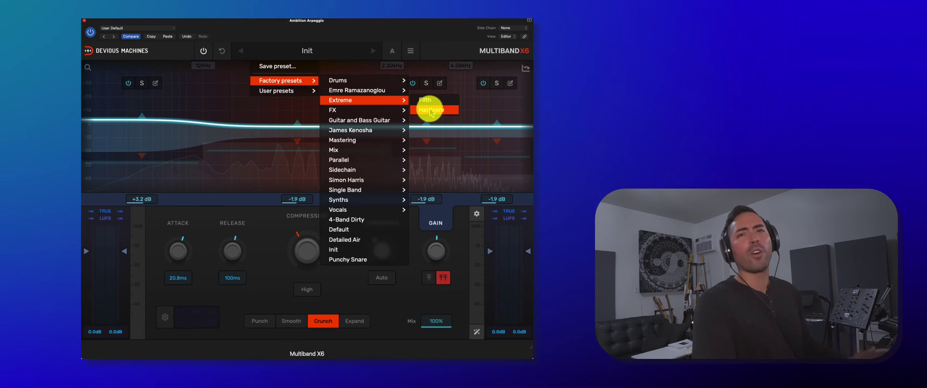
{"action": "left_click", "coordinate": [431, 110]}
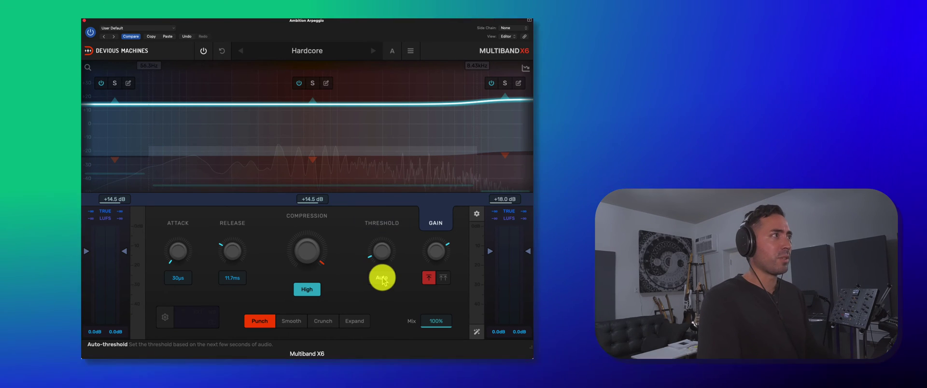
Step: Auto-set the Hardcore thresholds, level-match the output to -15.3 dB, and stop playback
{"action": "left_click", "coordinate": [382, 278]}
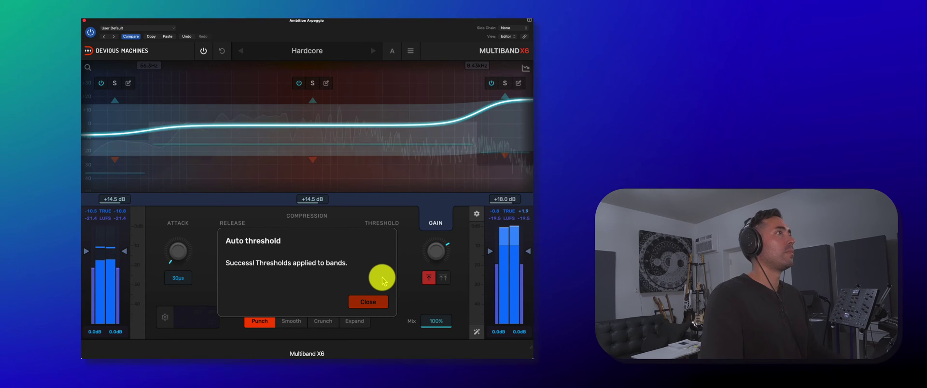
{"action": "left_click", "coordinate": [376, 302]}
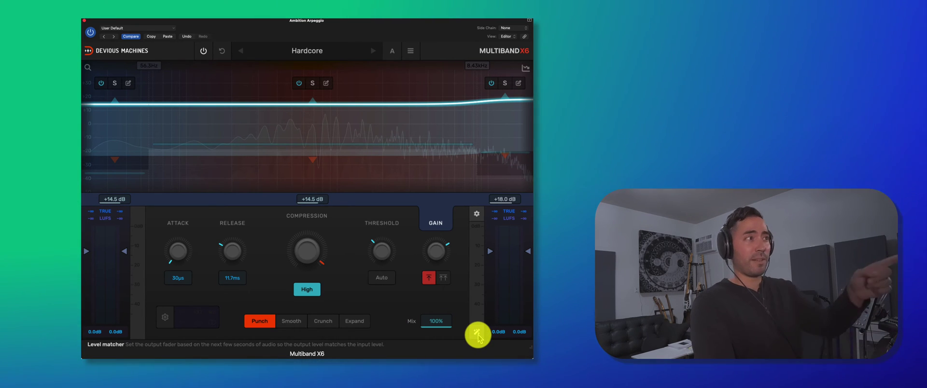
{"action": "left_click", "coordinate": [477, 333]}
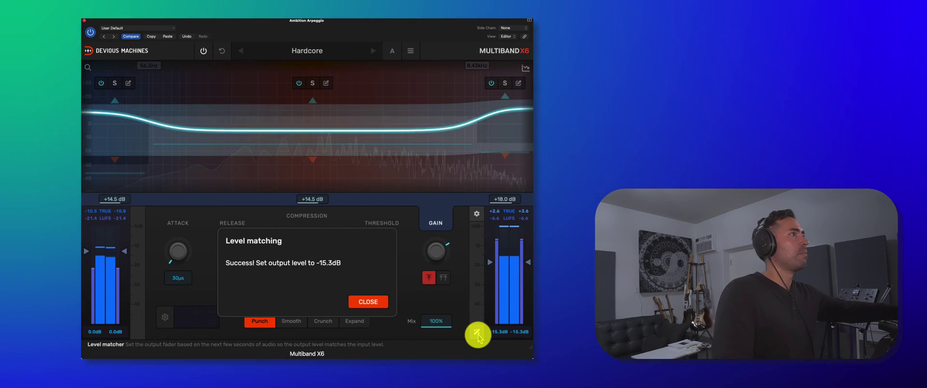
{"action": "left_click", "coordinate": [370, 304]}
{"action": "key", "text": "space"}
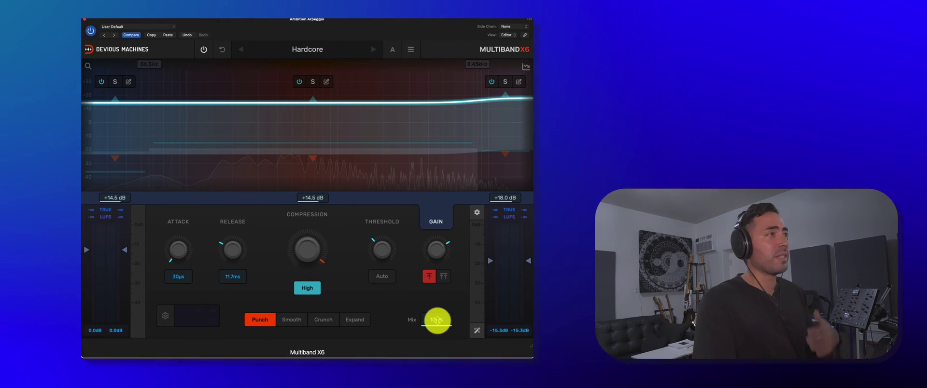
Step: Lower the Hardcore preset's mix, then play and settle it at about 84%
{"action": "left_click_drag", "start_coordinate": [437, 320], "coordinate": [438, 374]}
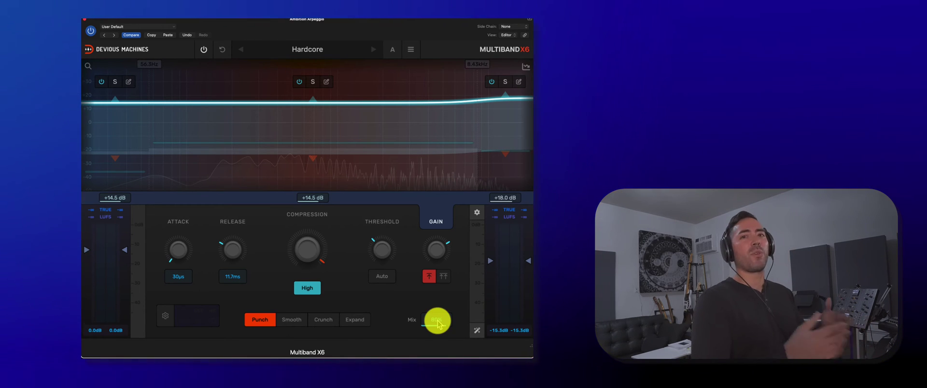
{"action": "key", "text": "space"}
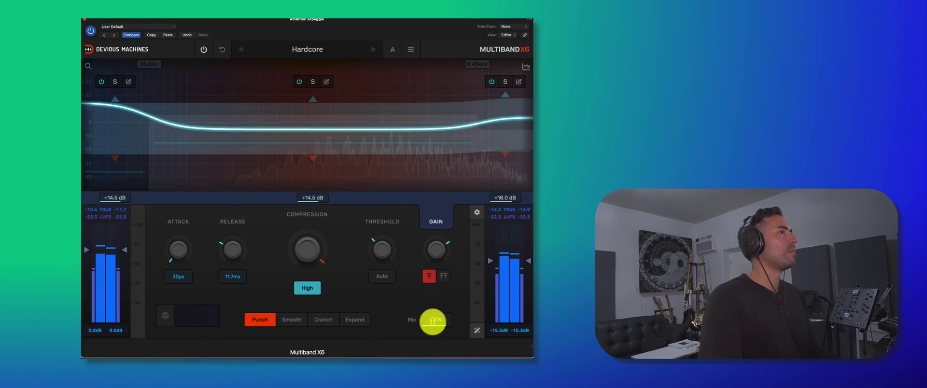
{"action": "left_click_drag", "start_coordinate": [432, 320], "coordinate": [437, 300]}
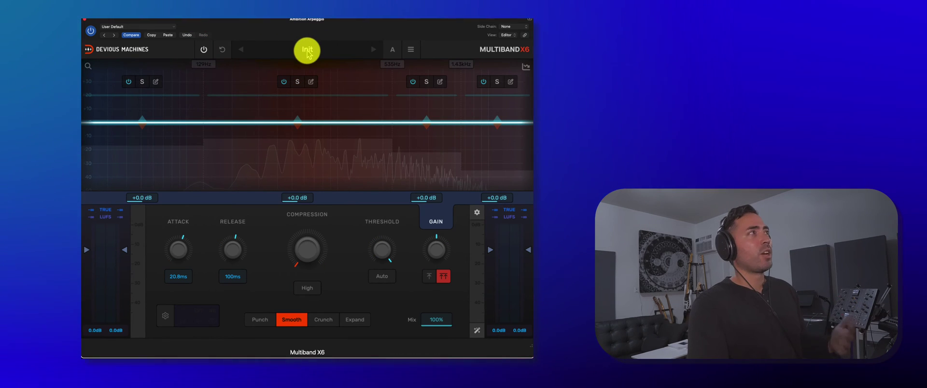
Step: Load the Simon Harris Saturated Club preset and start playback for threshold measurement
{"action": "mouse_move", "coordinate": [310, 82]}
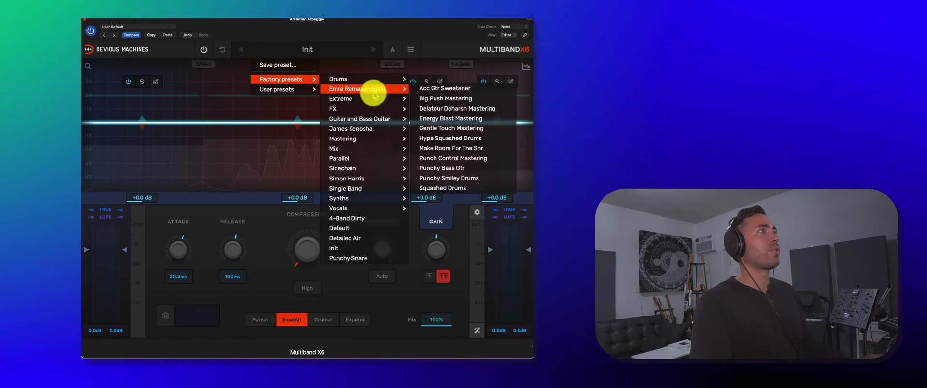
{"action": "mouse_move", "coordinate": [374, 148]}
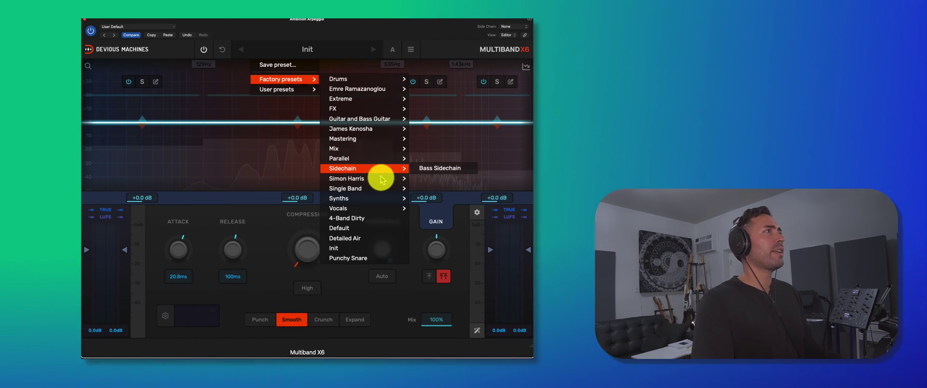
{"action": "mouse_move", "coordinate": [380, 178]}
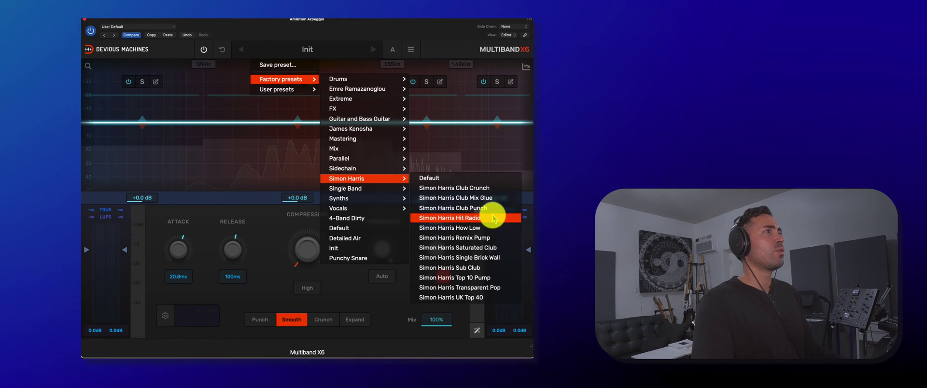
{"action": "left_click", "coordinate": [494, 247]}
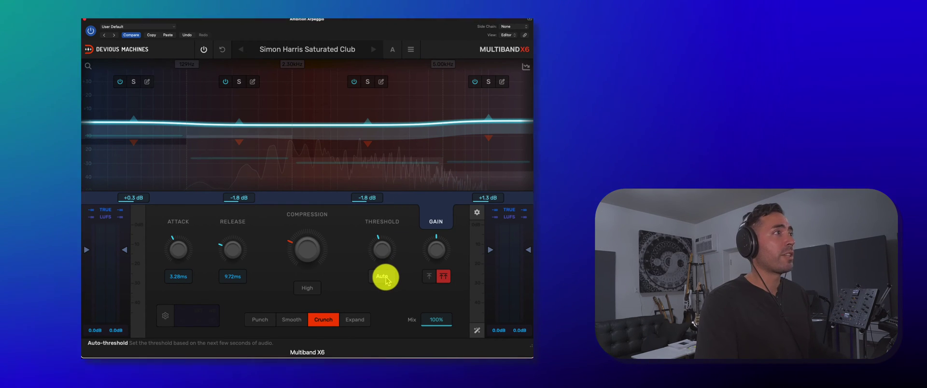
{"action": "key", "text": "space"}
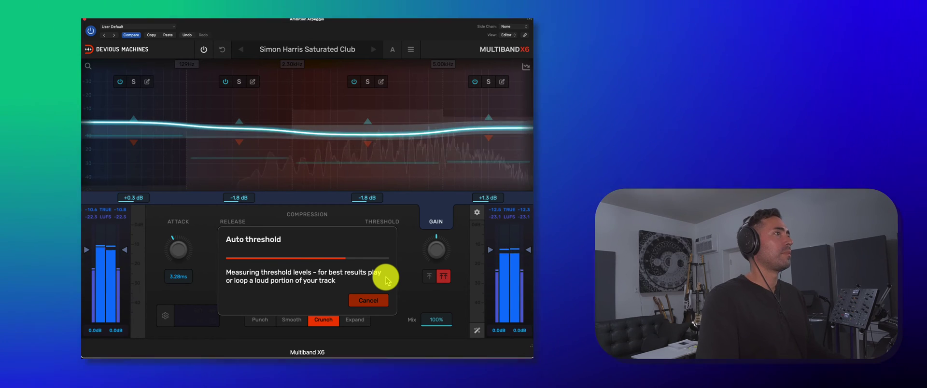
Step: Close the finished Auto threshold measurement dialog
{"action": "left_click", "coordinate": [379, 299]}
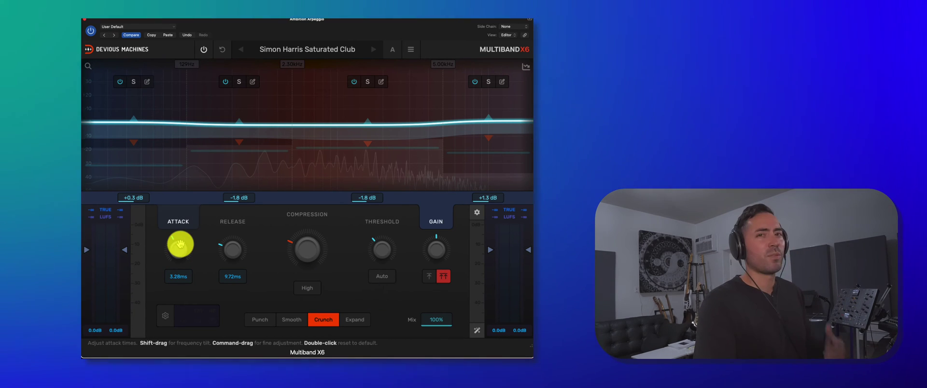
Step: Try extreme attack and release times, set attack near 430µs, and nudge compression up
{"action": "left_click_drag", "start_coordinate": [180, 244], "coordinate": [203, 364]}
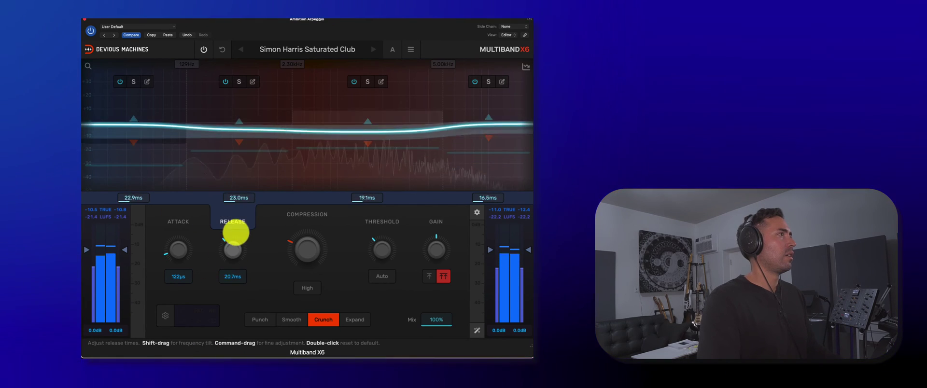
{"action": "left_click_drag", "start_coordinate": [236, 233], "coordinate": [265, 144]}
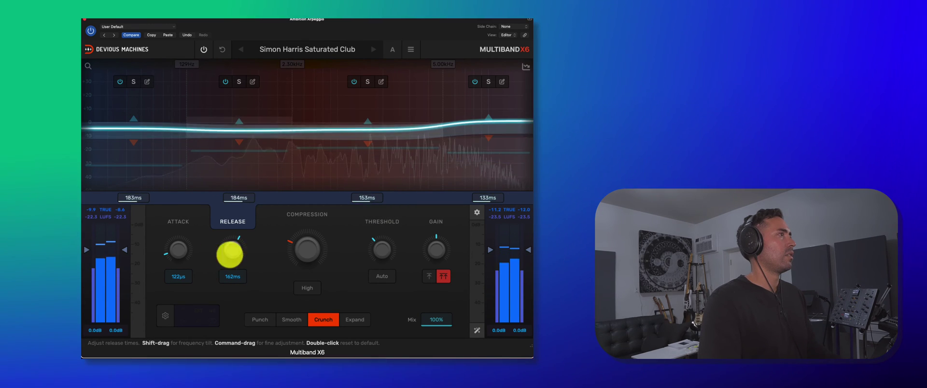
{"action": "left_click_drag", "start_coordinate": [176, 232], "coordinate": [179, 250]}
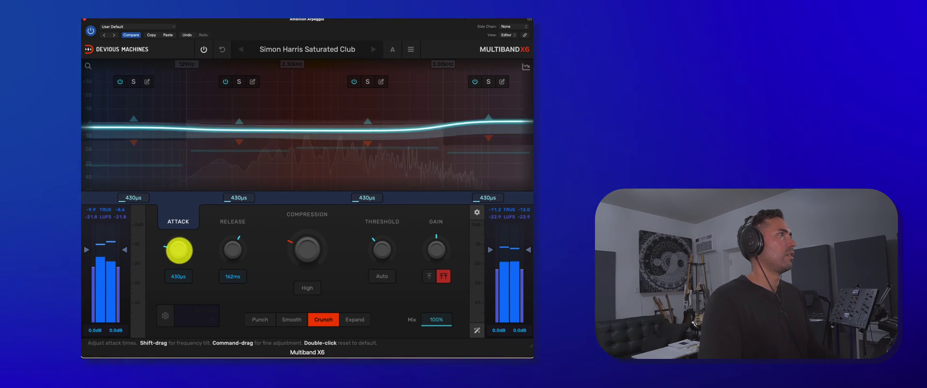
{"action": "left_click_drag", "start_coordinate": [309, 253], "coordinate": [317, 215]}
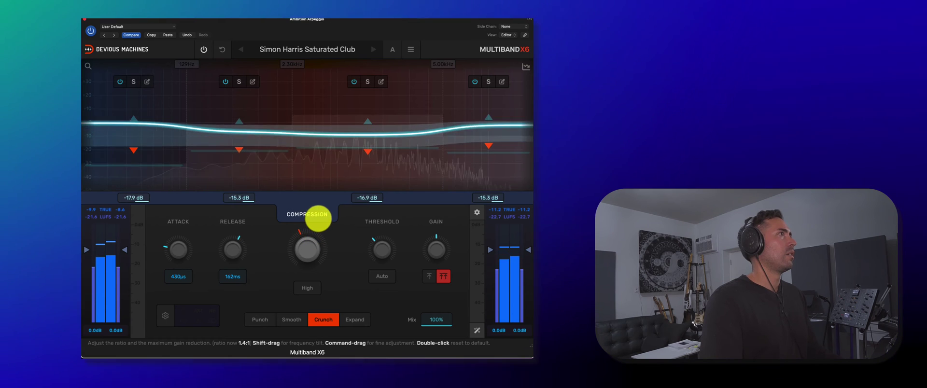
Step: Settle release at 146ms and attack at 419µs, then bypass the compressor to compare
{"action": "left_click_drag", "start_coordinate": [235, 251], "coordinate": [234, 254]}
{"action": "left_click_drag", "start_coordinate": [179, 250], "coordinate": [186, 248]}
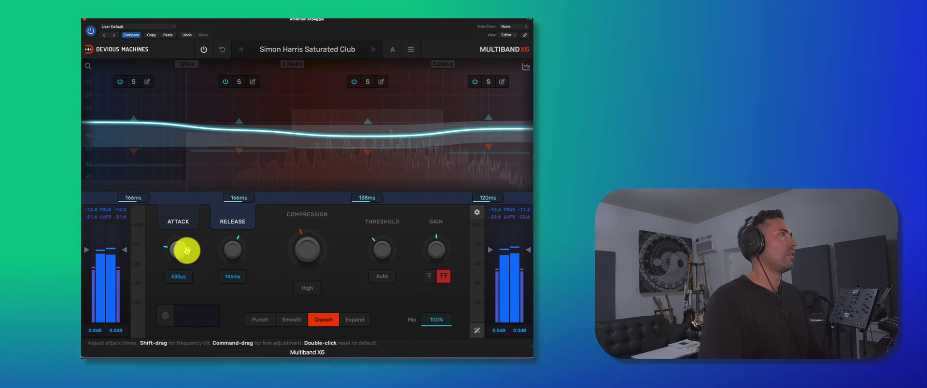
{"action": "left_click", "coordinate": [204, 49]}
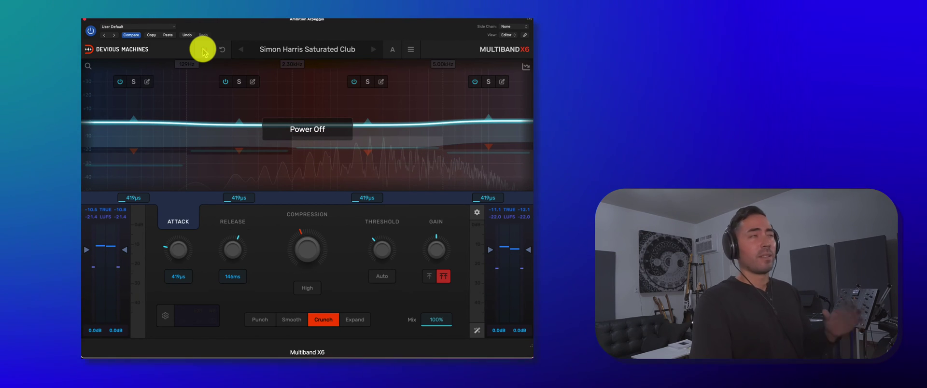
Step: Re-enable the compressor and level-match its output to +0.6 dB during playback
{"action": "left_click", "coordinate": [203, 51]}
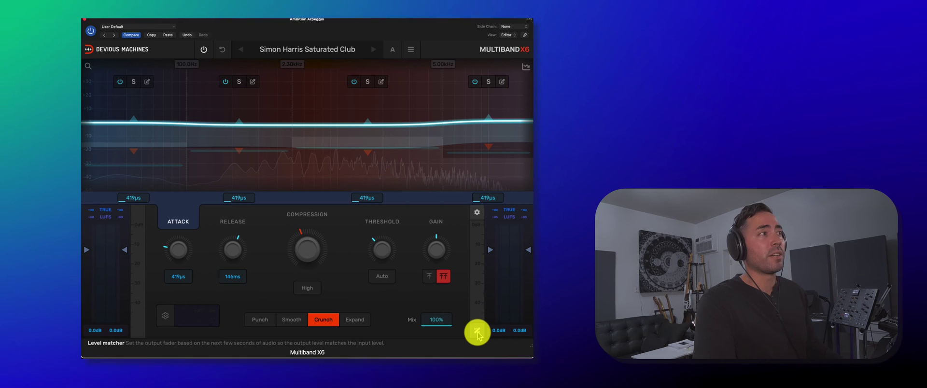
{"action": "left_click", "coordinate": [477, 332]}
{"action": "key", "text": "space"}
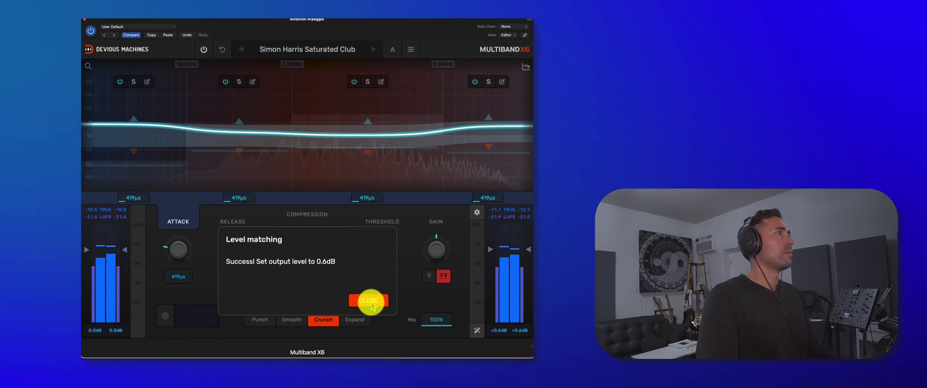
{"action": "left_click", "coordinate": [370, 301]}
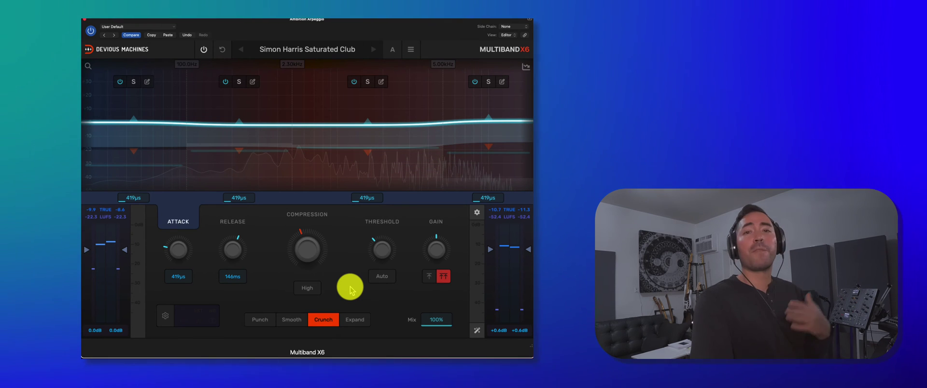
Step: Inspect bands 3, 2 and 4 one at a time, returning to all-band editing after each
{"action": "left_click", "coordinate": [392, 177]}
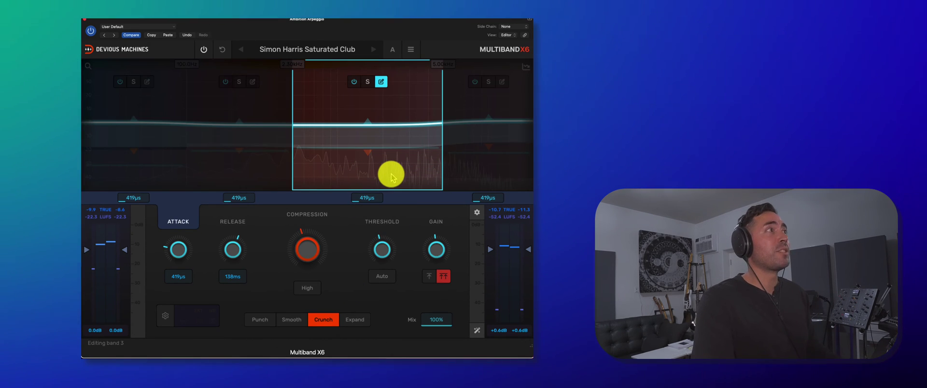
{"action": "left_click", "coordinate": [368, 82]}
{"action": "left_click", "coordinate": [250, 104]}
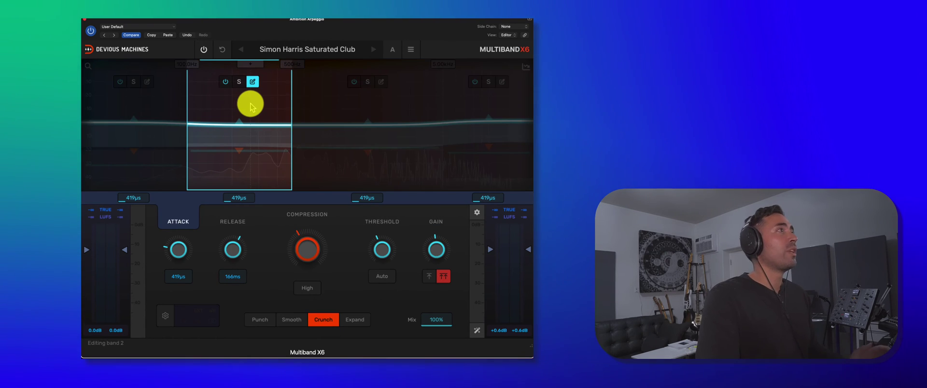
{"action": "left_click", "coordinate": [250, 105]}
{"action": "left_click", "coordinate": [474, 97]}
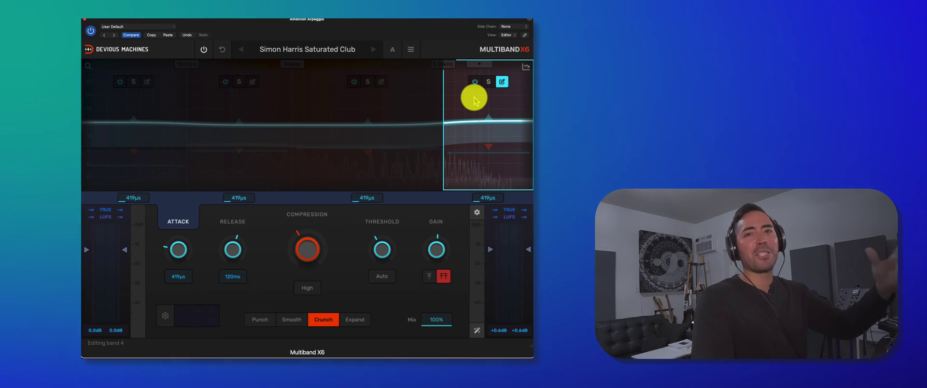
{"action": "left_click", "coordinate": [474, 97]}
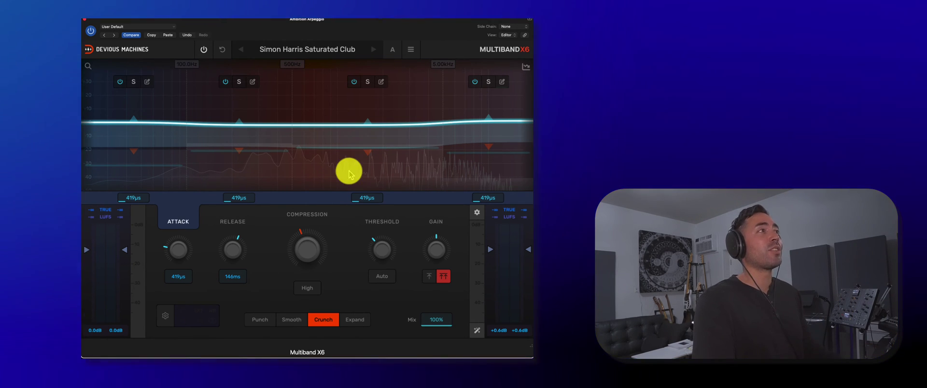
Step: Set Sidechain Mode to Wideband in the stereo and sidechain options, then close them
{"action": "left_click", "coordinate": [164, 314]}
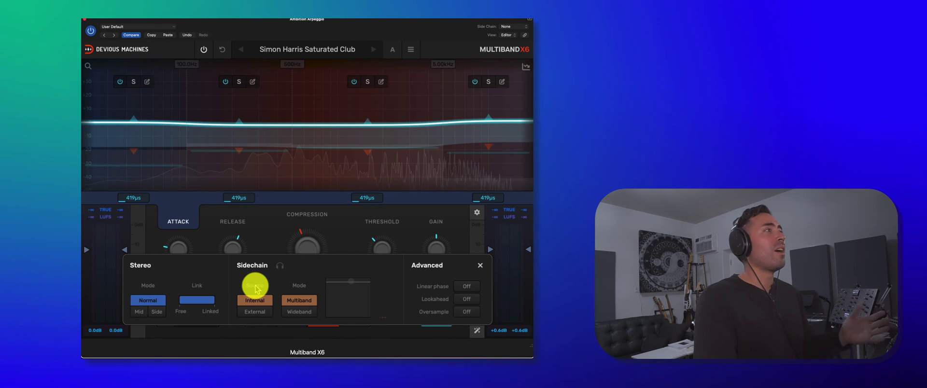
{"action": "left_click", "coordinate": [306, 313]}
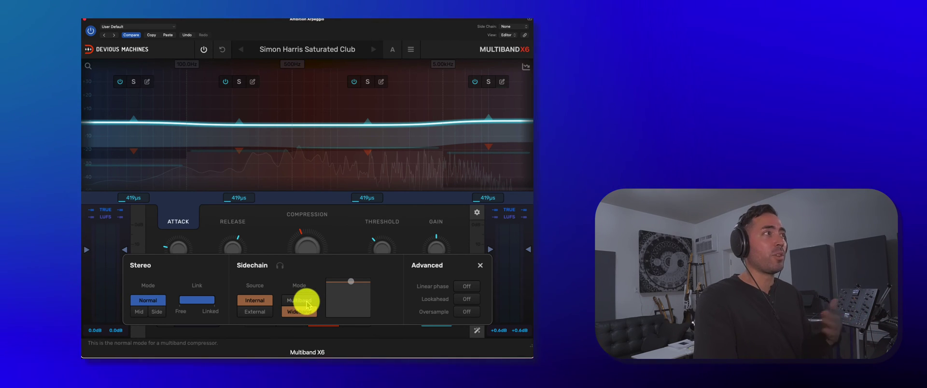
{"action": "left_click", "coordinate": [480, 265]}
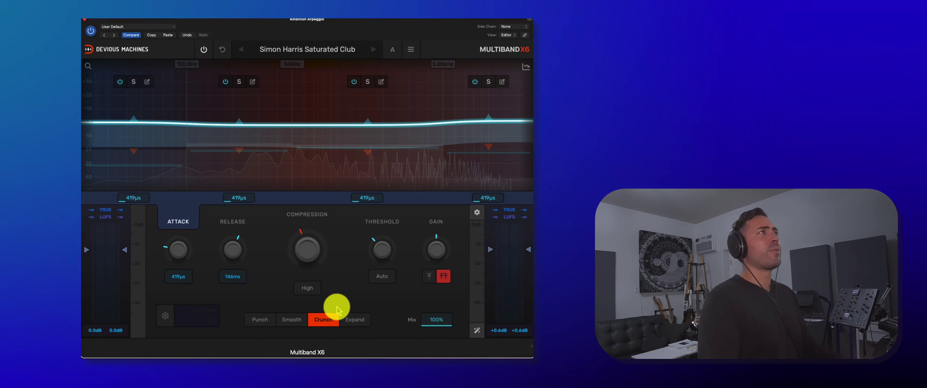
Step: Pull band 3's compression down to about -37.7 dB and set its gain to +3.2 dB
{"action": "mouse_move", "coordinate": [368, 158]}
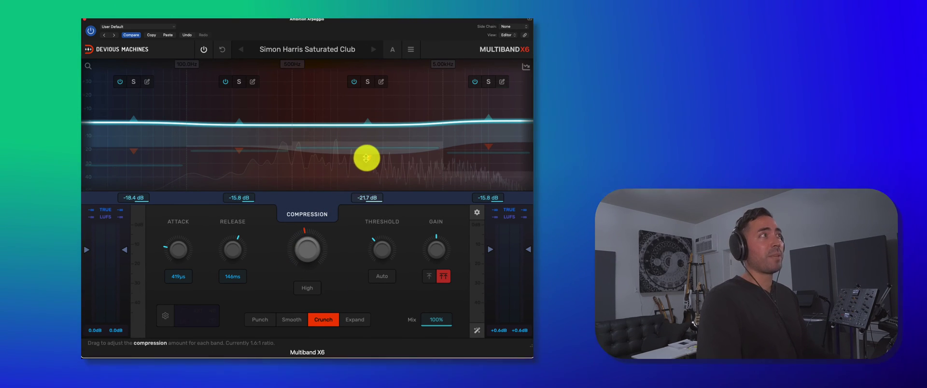
{"action": "left_click_drag", "start_coordinate": [368, 160], "coordinate": [346, 234]}
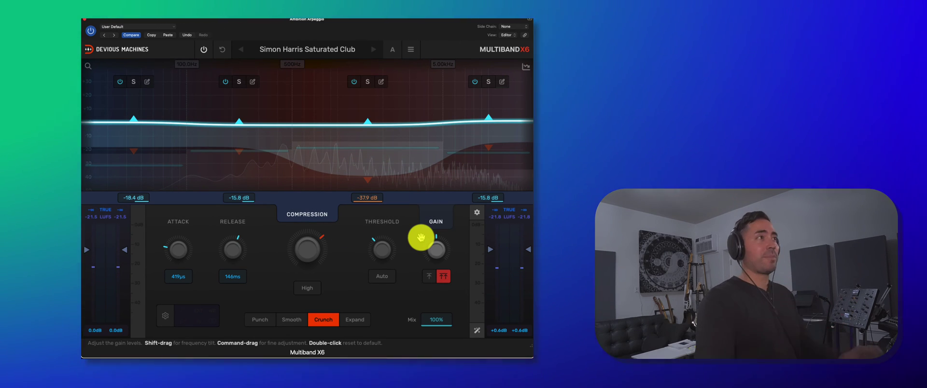
{"action": "left_click_drag", "start_coordinate": [438, 254], "coordinate": [438, 251]}
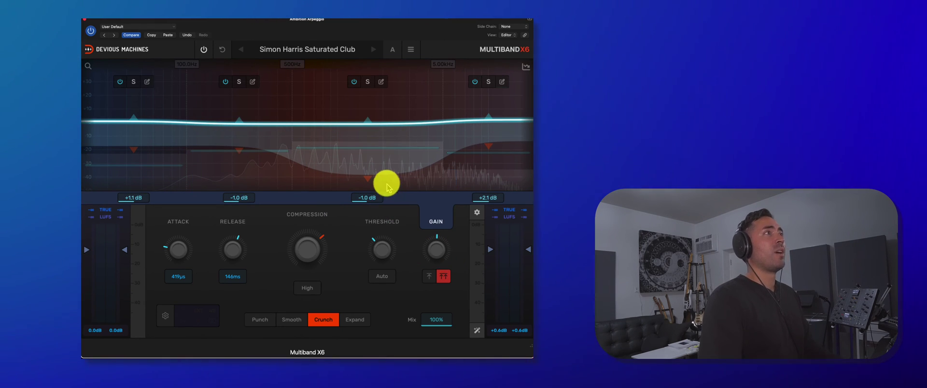
{"action": "left_click", "coordinate": [389, 155]}
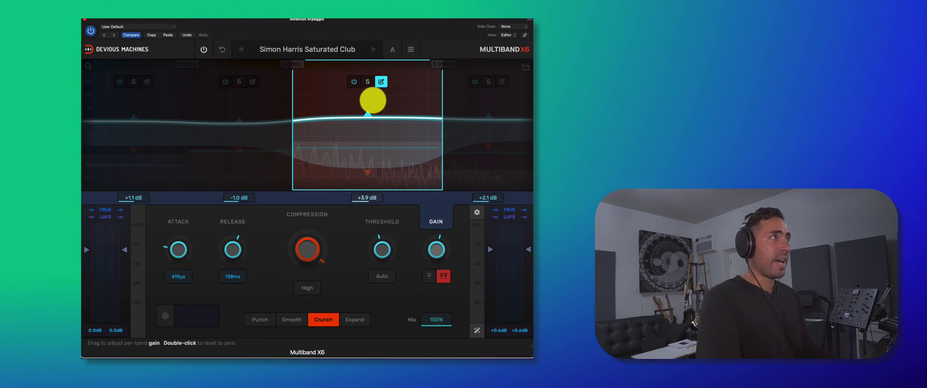
{"action": "key", "text": "space"}
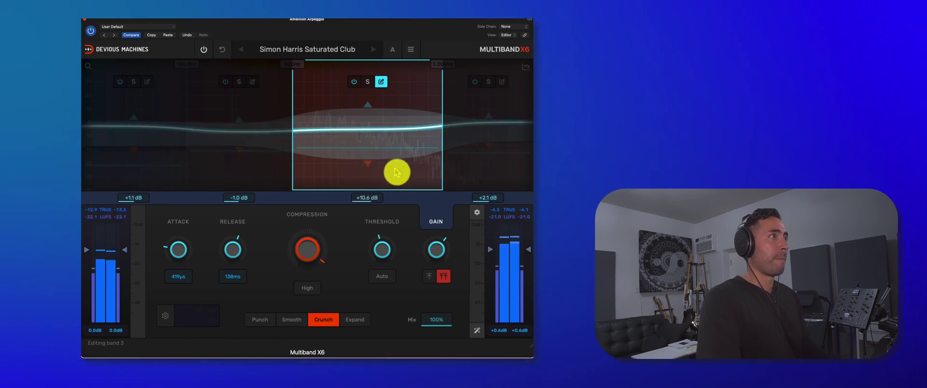
{"action": "left_click_drag", "start_coordinate": [424, 254], "coordinate": [429, 276]}
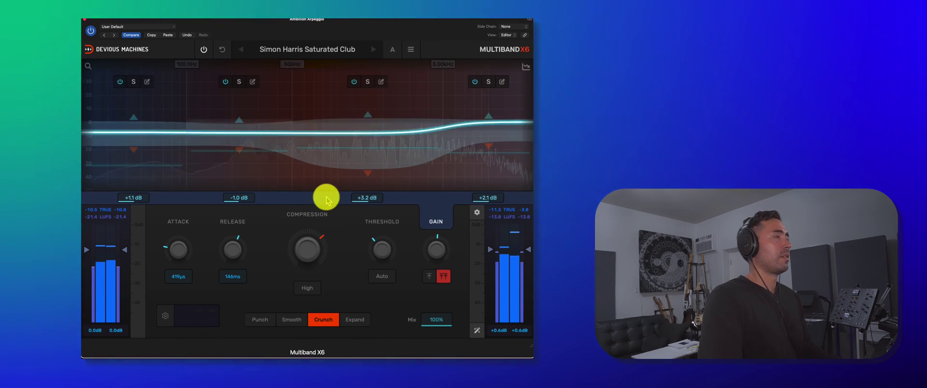
{"action": "left_click_drag", "start_coordinate": [372, 234], "coordinate": [379, 250]}
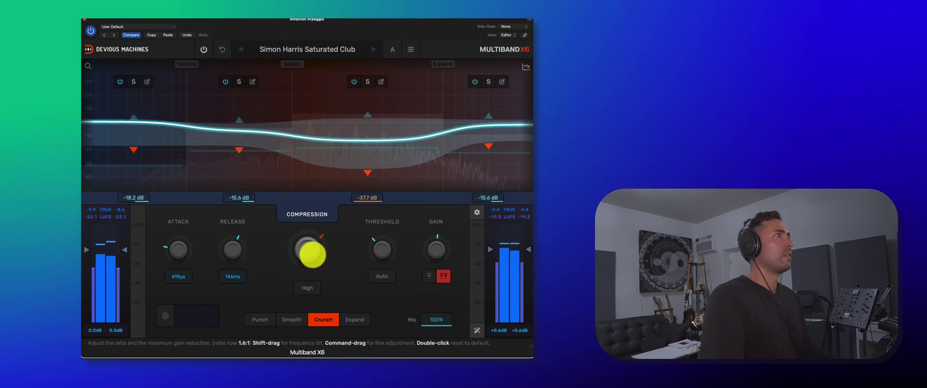
{"action": "key", "text": "space"}
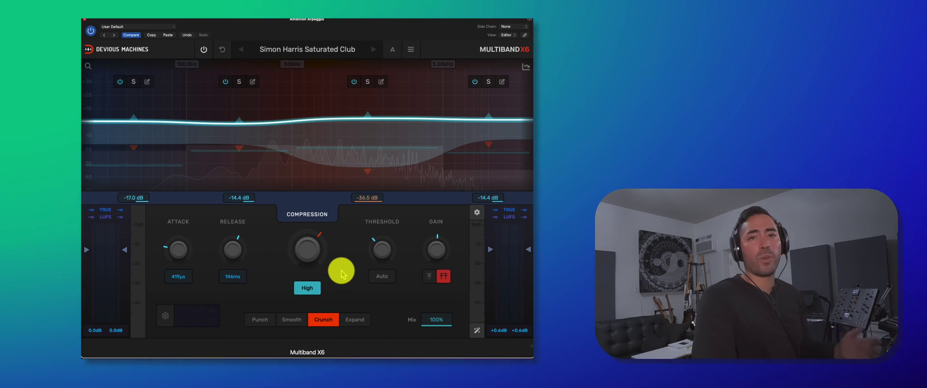
{"action": "key", "text": "space"}
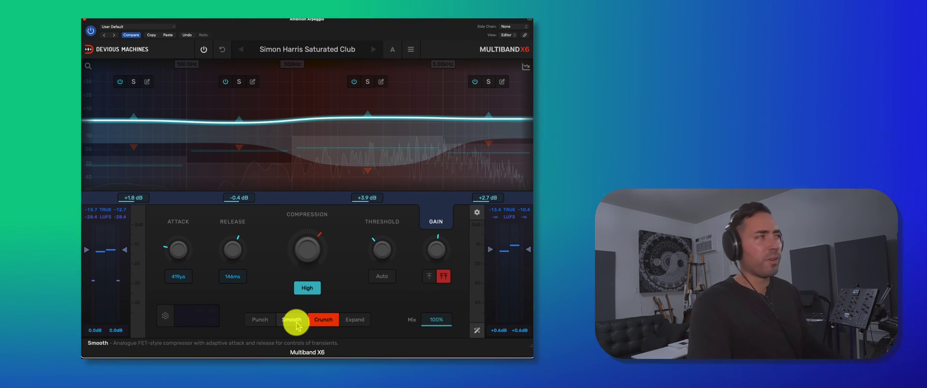
Step: Audition the Smooth, then Crunch, then Smooth compression styles in turn
{"action": "left_click", "coordinate": [293, 320]}
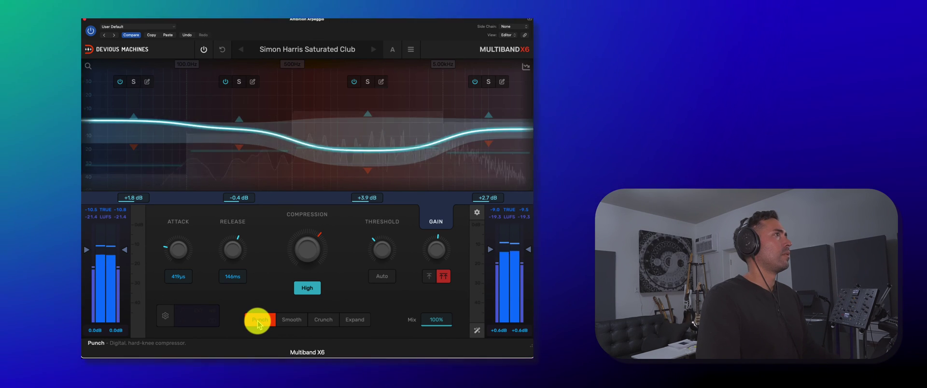
{"action": "left_click", "coordinate": [320, 323]}
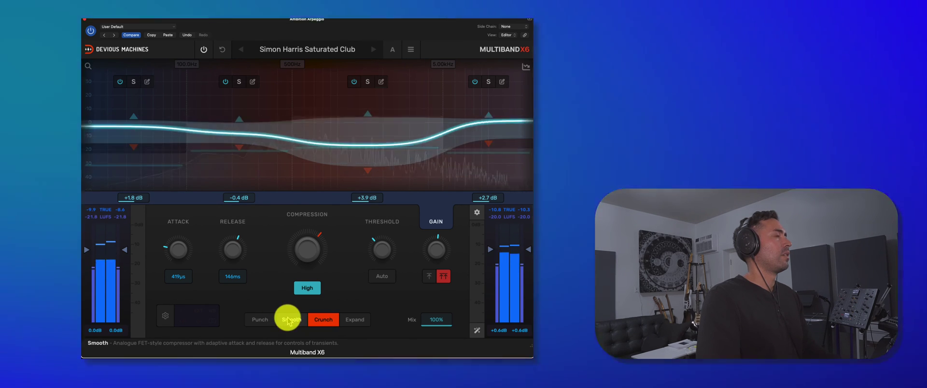
{"action": "left_click", "coordinate": [289, 321]}
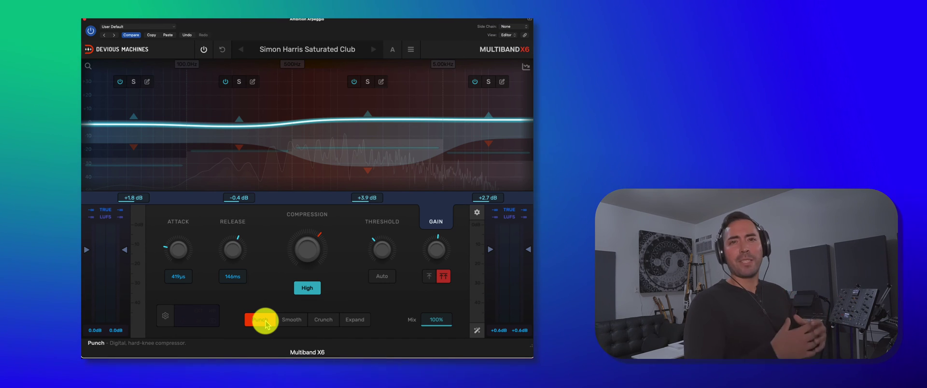
Step: With audio playing, load the Factory > Mastering > Gentle Master Enhancer preset
{"action": "key", "text": "space"}
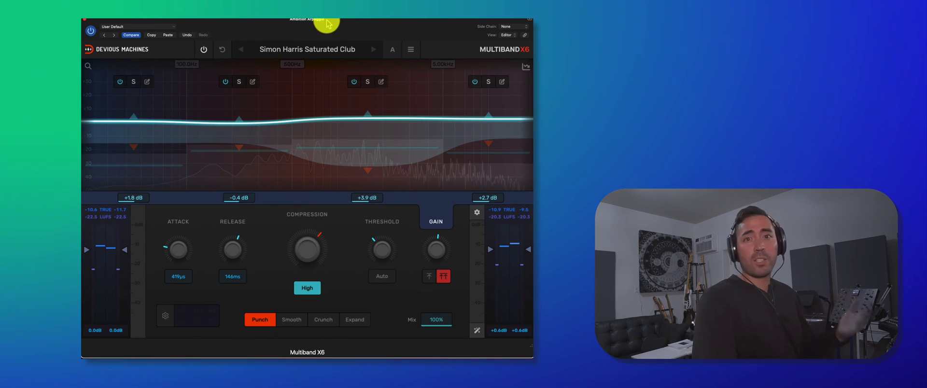
{"action": "left_click", "coordinate": [308, 48]}
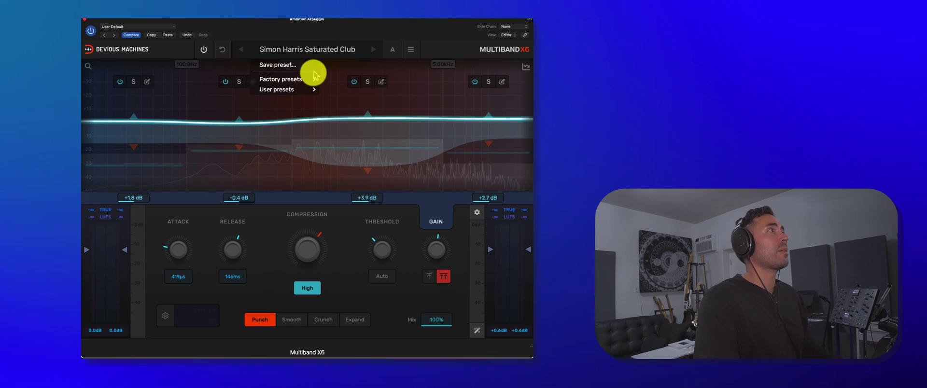
{"action": "mouse_move", "coordinate": [312, 81]}
{"action": "mouse_move", "coordinate": [381, 138]}
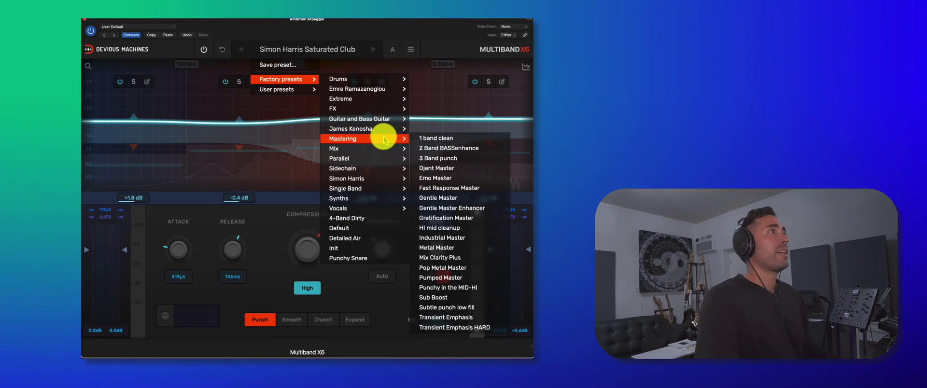
{"action": "left_click", "coordinate": [463, 207]}
Step: Auto-set the band thresholds to -51.4, -40.7, -38.4 and -42.1 dB
{"action": "left_click", "coordinate": [407, 220]}
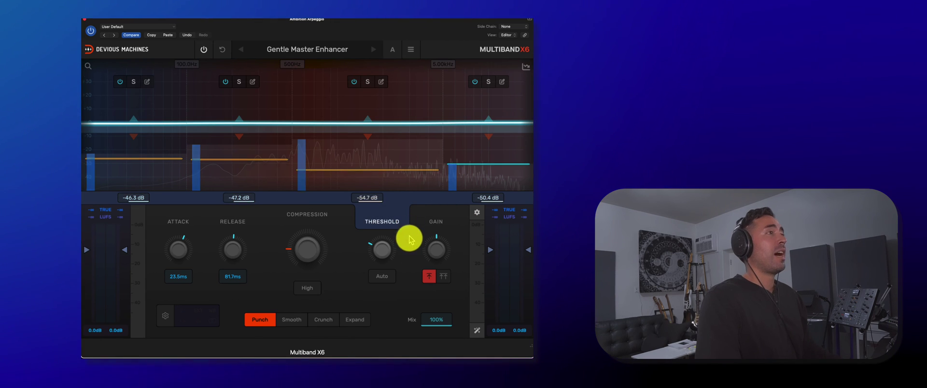
{"action": "left_click", "coordinate": [383, 288]}
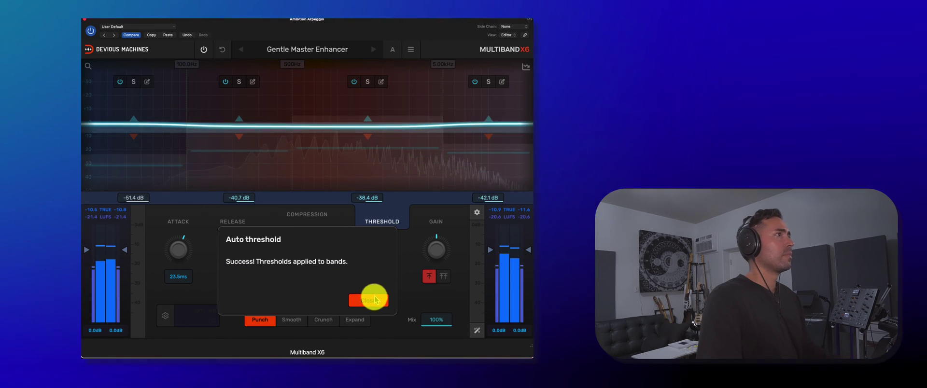
{"action": "left_click", "coordinate": [372, 299]}
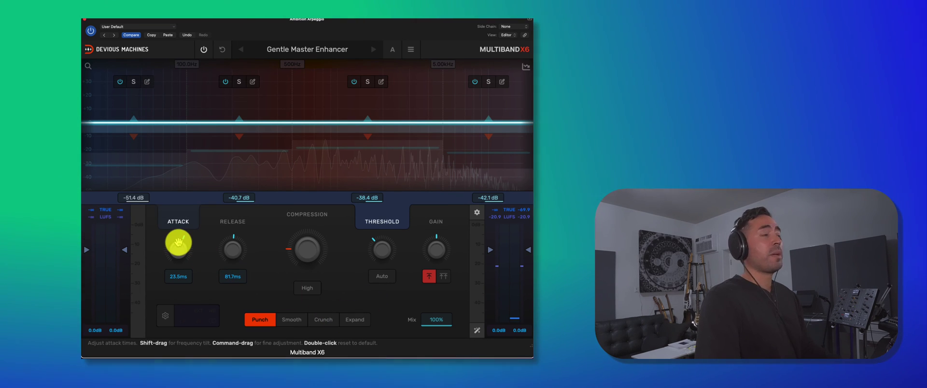
Step: Set attack to 10.3ms and release to about 11.3ms, auditioning the changes during playback
{"action": "left_click_drag", "start_coordinate": [177, 249], "coordinate": [180, 274]}
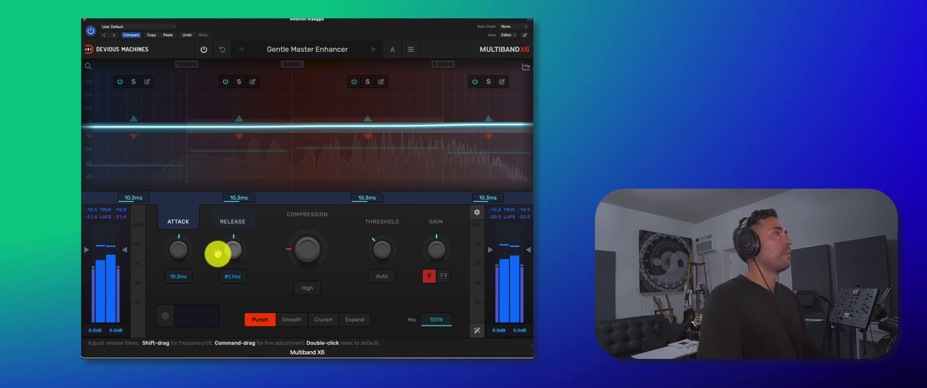
{"action": "left_click_drag", "start_coordinate": [230, 253], "coordinate": [235, 315]}
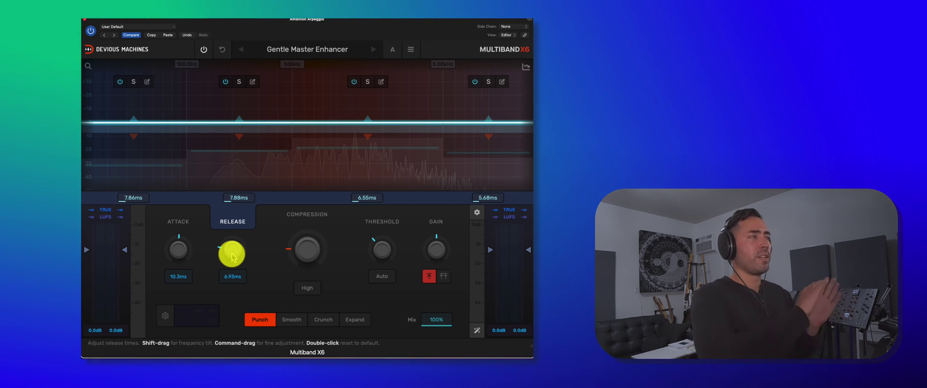
{"action": "key", "text": "space"}
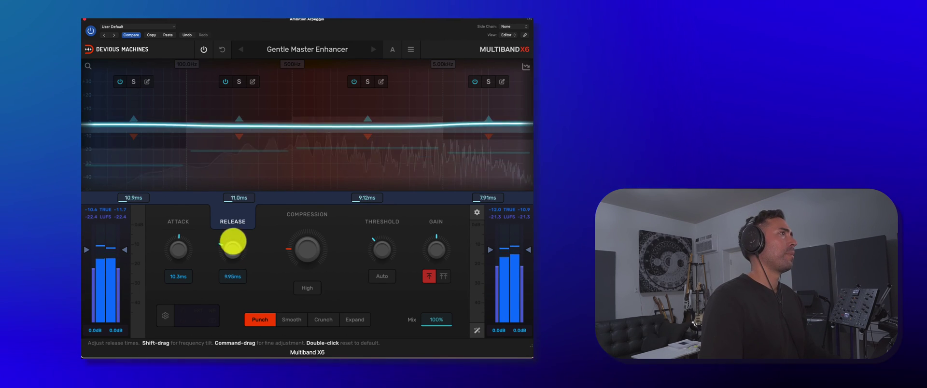
{"action": "left_click_drag", "start_coordinate": [245, 202], "coordinate": [272, 133]}
{"action": "key", "text": "space"}
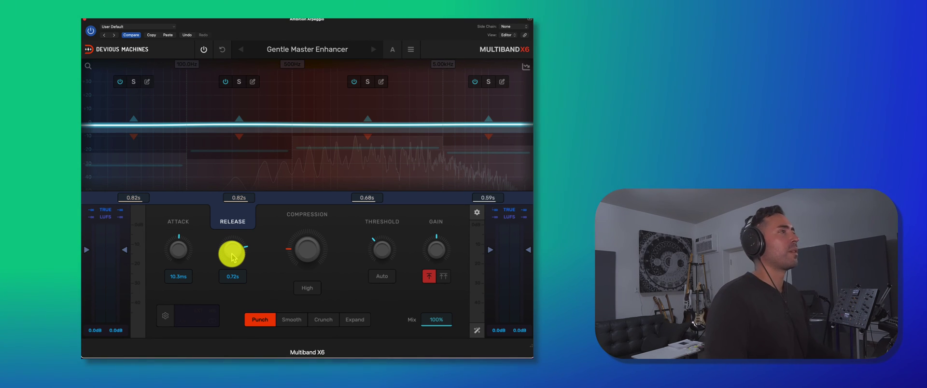
{"action": "key", "text": "space"}
{"action": "left_click_drag", "start_coordinate": [235, 266], "coordinate": [257, 356]}
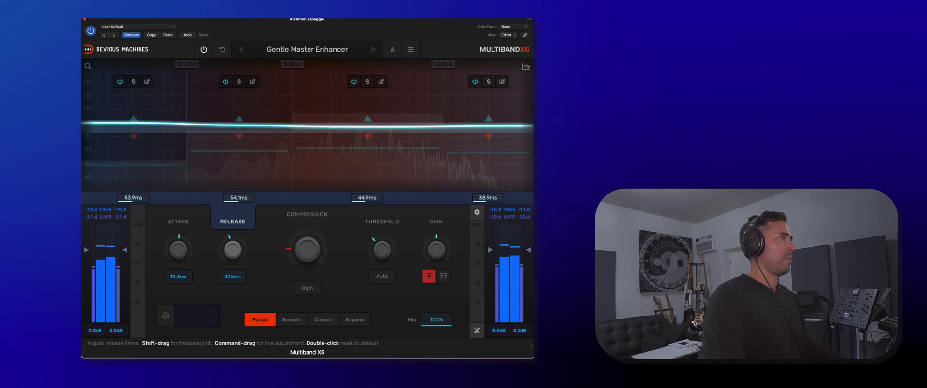
{"action": "left_click_drag", "start_coordinate": [233, 253], "coordinate": [249, 269]}
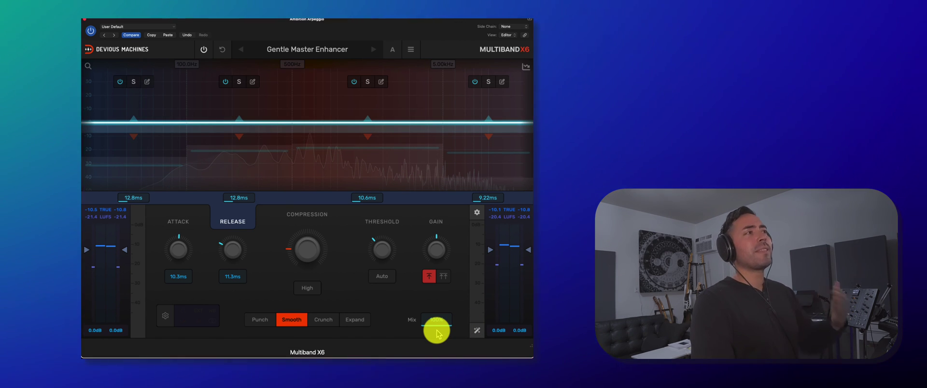
Step: Run the level matcher during playback and accept the -1.2 dB output level
{"action": "left_click", "coordinate": [477, 334]}
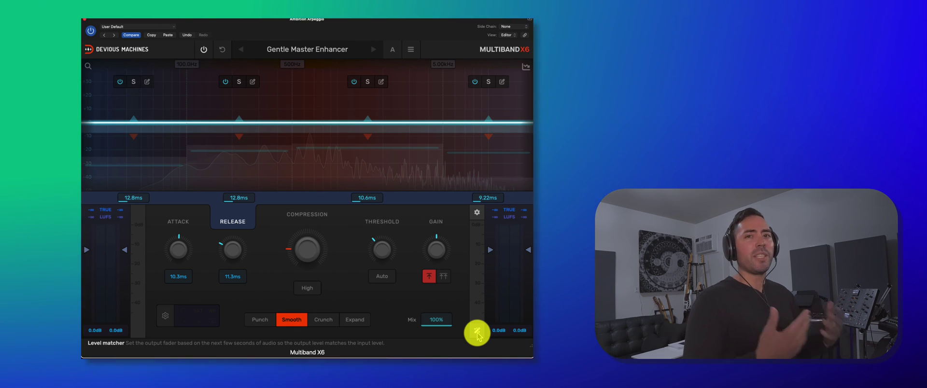
{"action": "left_click", "coordinate": [477, 333]}
{"action": "key", "text": "space"}
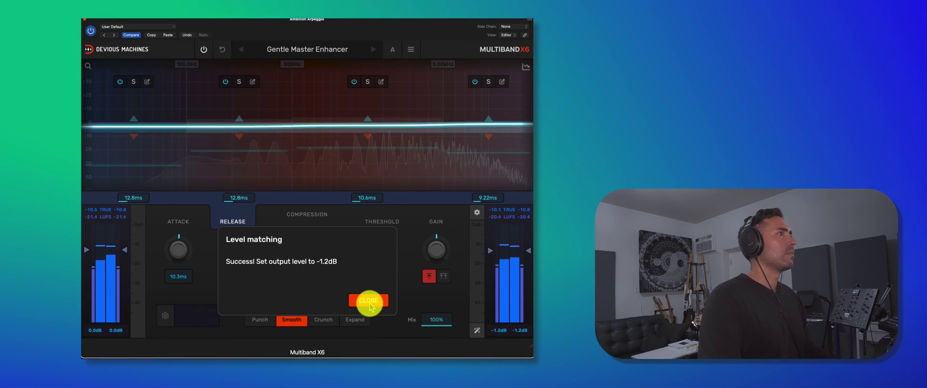
{"action": "left_click", "coordinate": [369, 300]}
{"action": "key", "text": "space"}
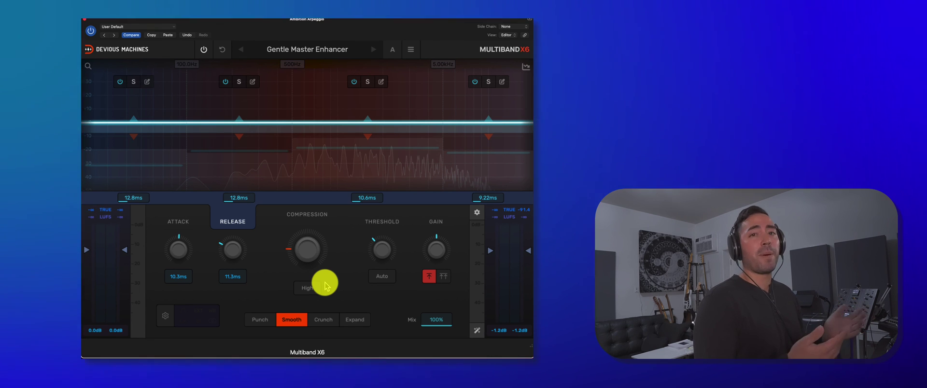
{"action": "key", "text": "space"}
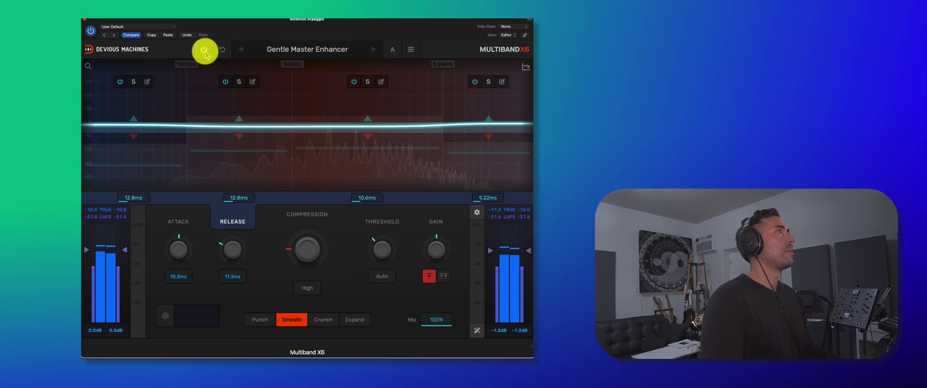
{"action": "left_click", "coordinate": [205, 51]}
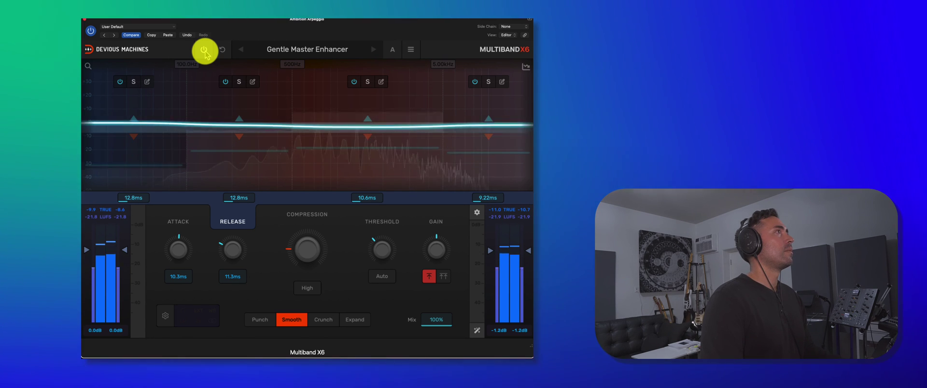
{"action": "left_click", "coordinate": [205, 52]}
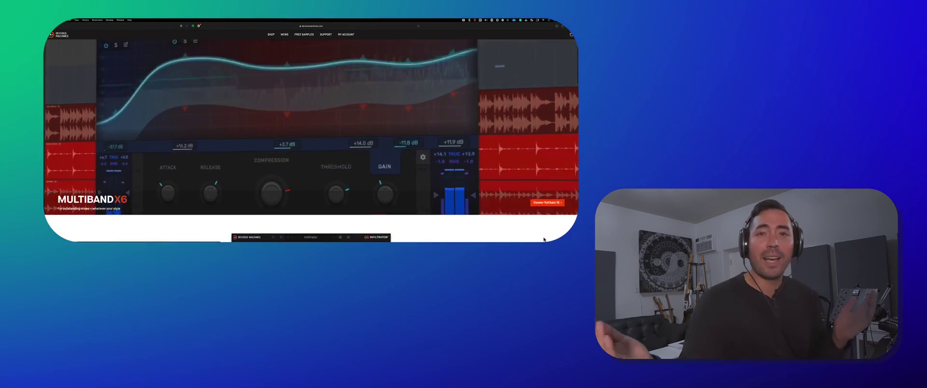
Step: Scroll the homepage down to the carousel listing Multiband X6, Infiltrator 2 and Duck with prices
{"action": "scroll", "coordinate": [543, 237], "scroll_direction": "down", "scroll_amount": 2}
{"action": "scroll", "coordinate": [543, 233], "scroll_direction": "down", "scroll_amount": 4}
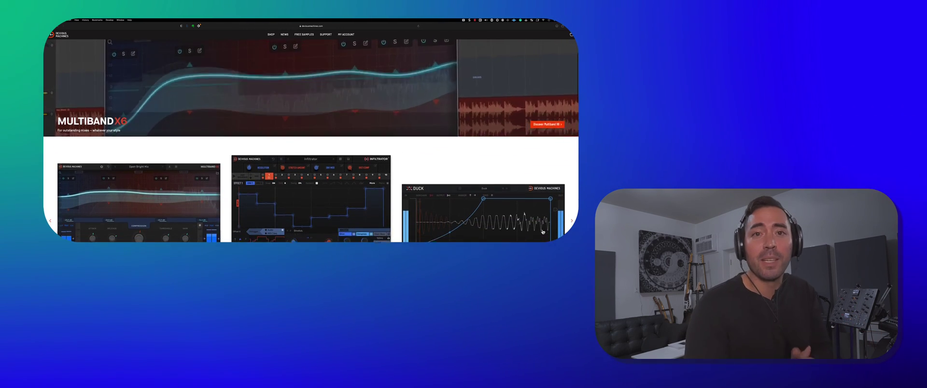
{"action": "scroll", "coordinate": [543, 231], "scroll_direction": "down", "scroll_amount": 3}
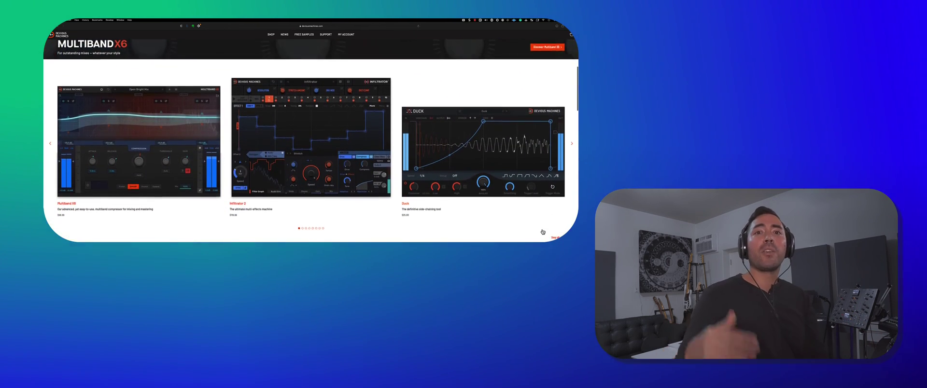
{"action": "scroll", "coordinate": [543, 232], "scroll_direction": "down", "scroll_amount": 1}
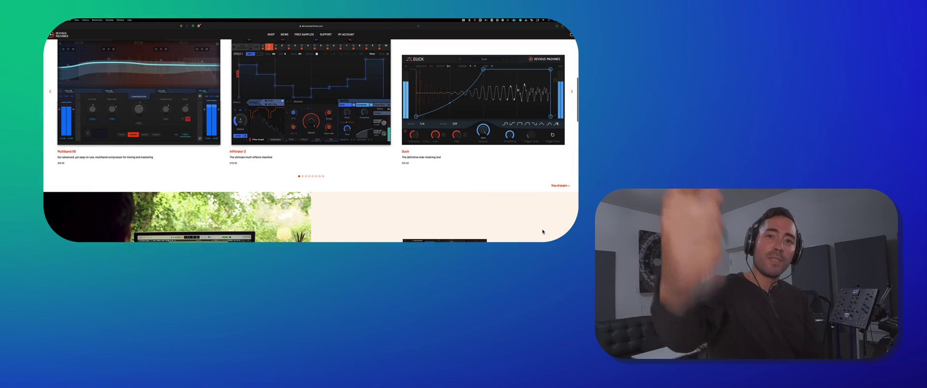